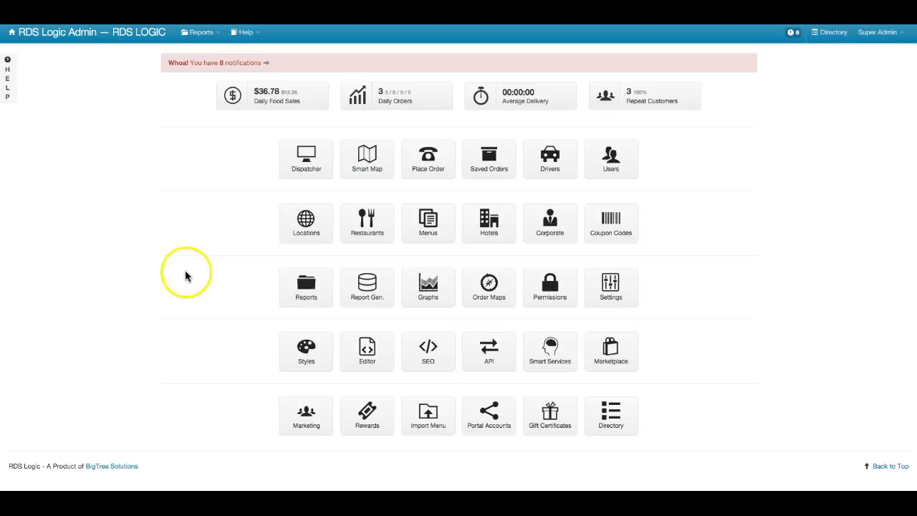
- Open the Restaurants page and select Restaurant C under the Some City State location
{"action": "left_click", "coordinate": [365, 233]}
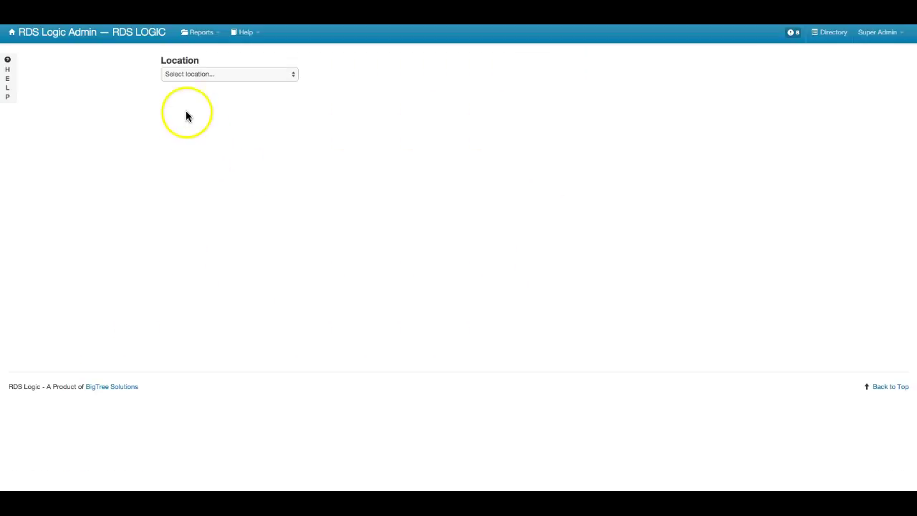
{"action": "left_click", "coordinate": [184, 76]}
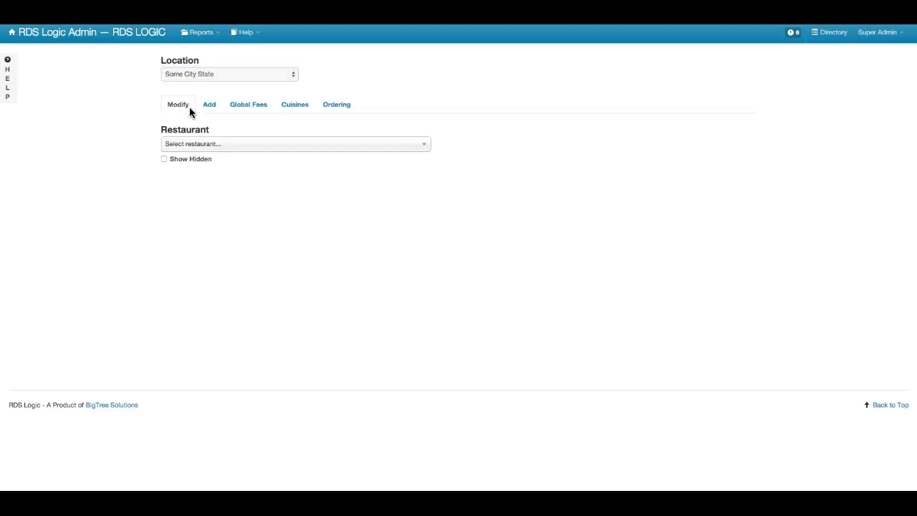
{"action": "left_click", "coordinate": [191, 146]}
{"action": "left_click", "coordinate": [211, 237]}
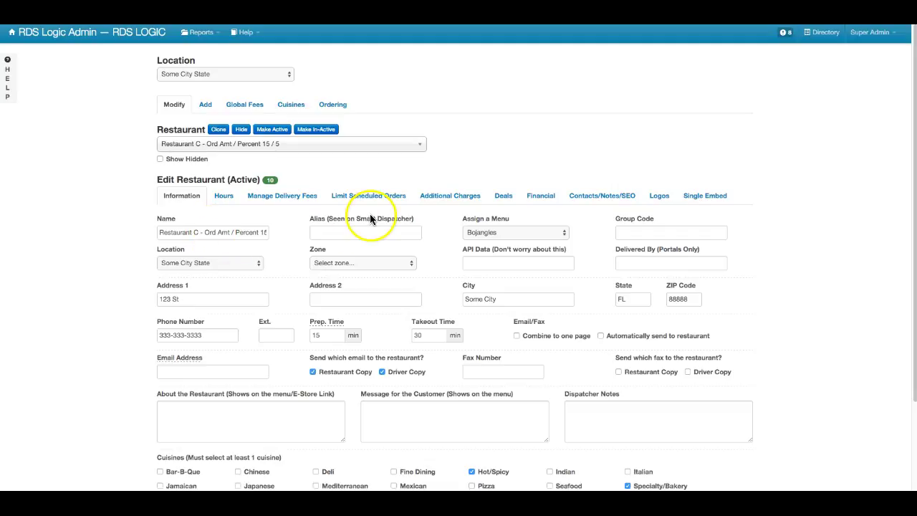
- Start a Restaurant C deal with line item '5 off 20' and description 'Get $5 off a $20 order.'
{"action": "left_click", "coordinate": [503, 202]}
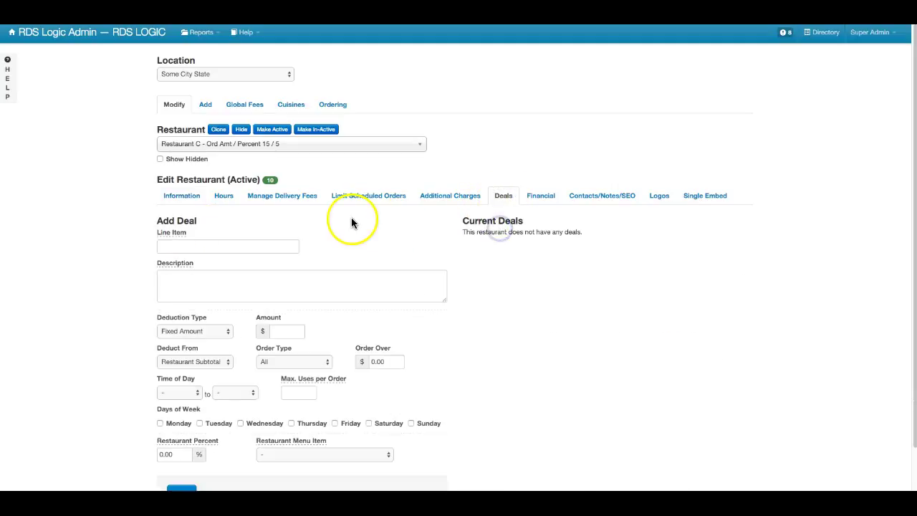
{"action": "scroll", "coordinate": [112, 207], "scroll_direction": "down", "scroll_amount": 1}
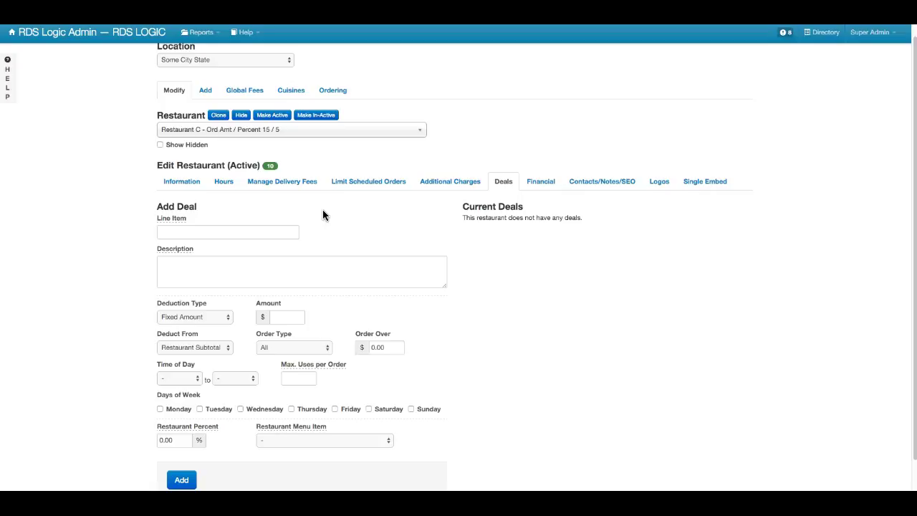
{"action": "left_click", "coordinate": [237, 231]}
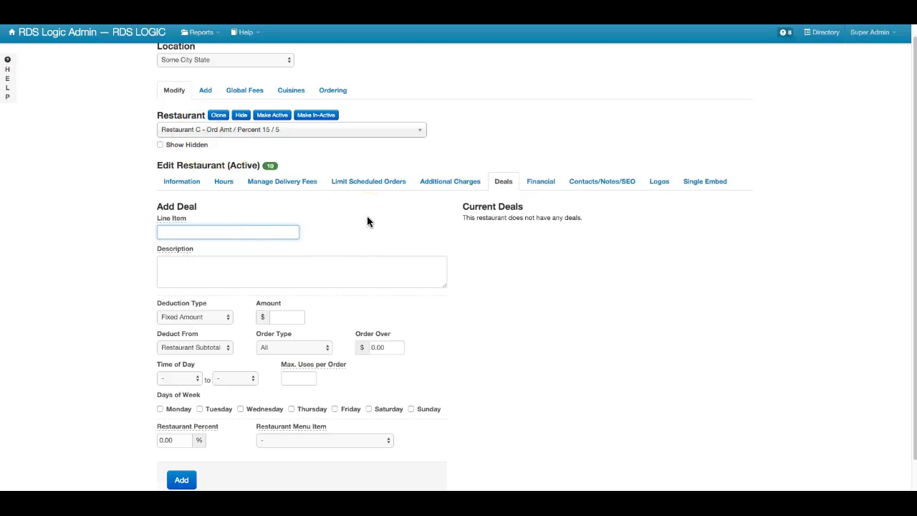
{"action": "mouse_move", "coordinate": [172, 218]}
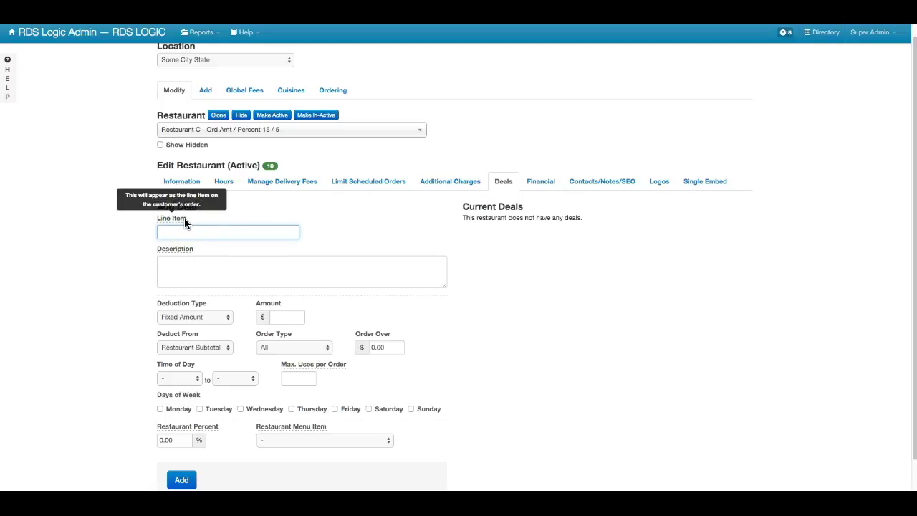
{"action": "type", "text": "5 off 20"}
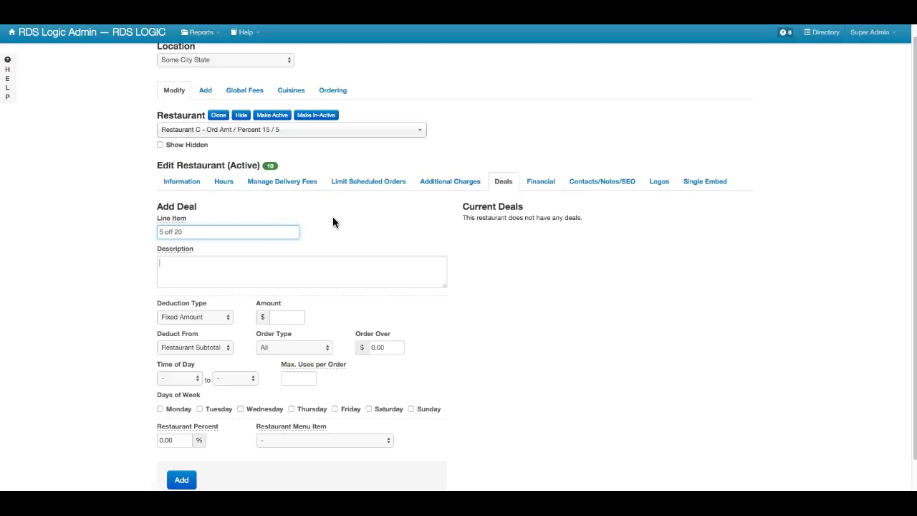
{"action": "key", "text": "Tab"}
{"action": "type", "text": "Get "}
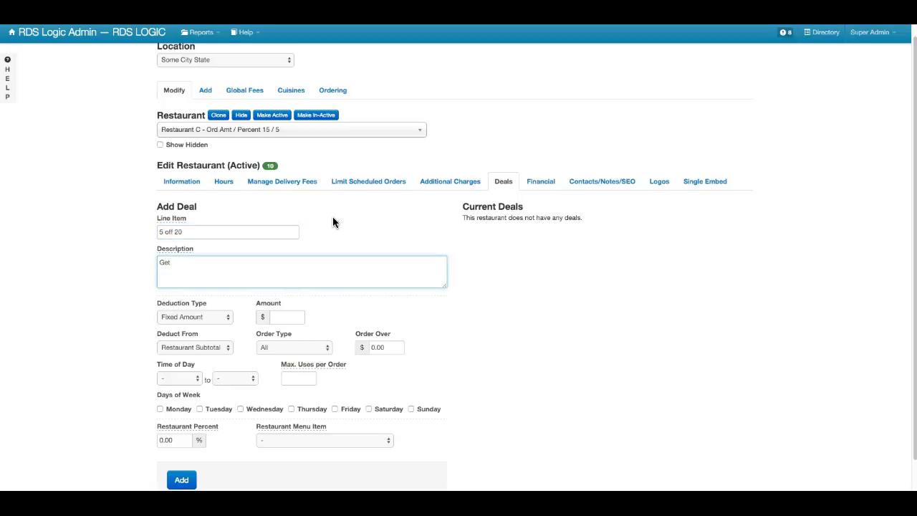
{"action": "type", "text": "$5 off $"}
{"action": "key", "text": "BackSpace"}
{"action": "type", "text": "a $20 order."}
- Set the deal amount to 5, Fixed Amount, all order types, and minimum order 20.00
{"action": "left_click", "coordinate": [278, 316]}
{"action": "type", "text": "5"}
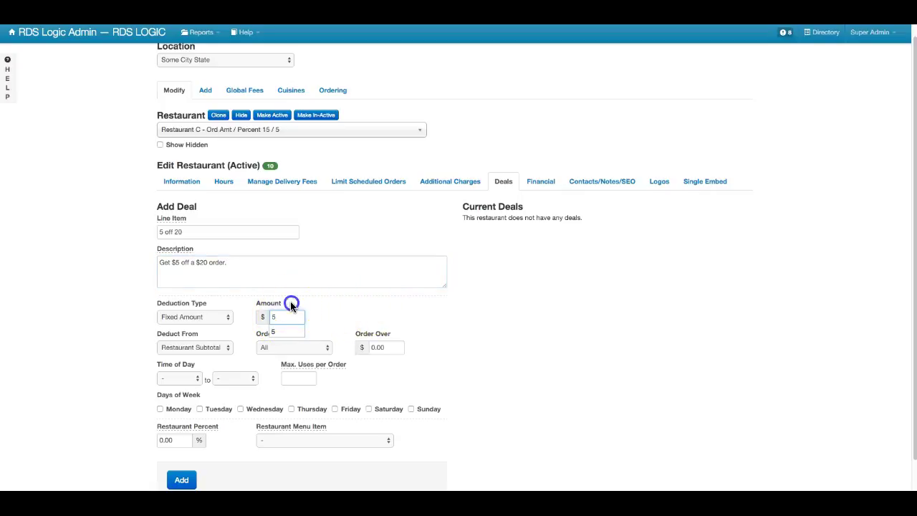
{"action": "left_click", "coordinate": [230, 317]}
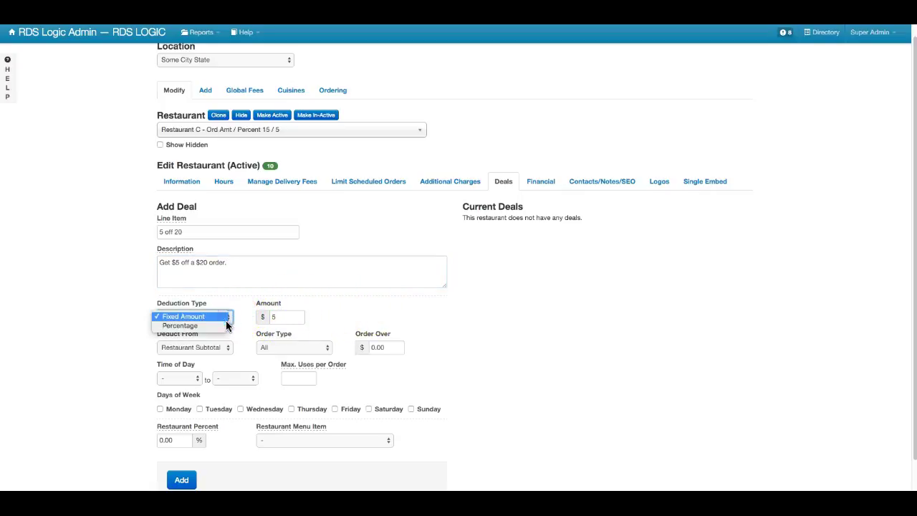
{"action": "left_click", "coordinate": [226, 325]}
{"action": "left_click", "coordinate": [225, 324]}
{"action": "left_click", "coordinate": [222, 313]}
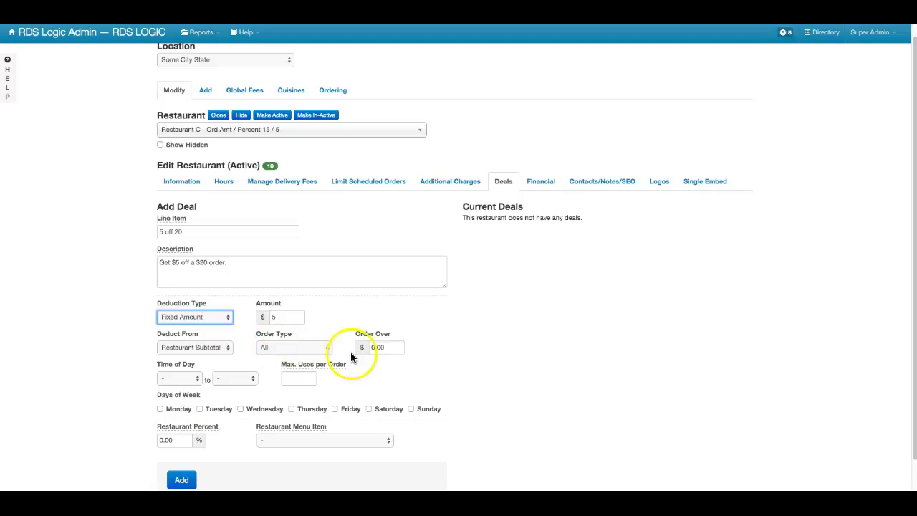
{"action": "left_click", "coordinate": [292, 348]}
{"action": "left_click", "coordinate": [291, 346]}
{"action": "left_click_drag", "start_coordinate": [387, 347], "coordinate": [347, 348]}
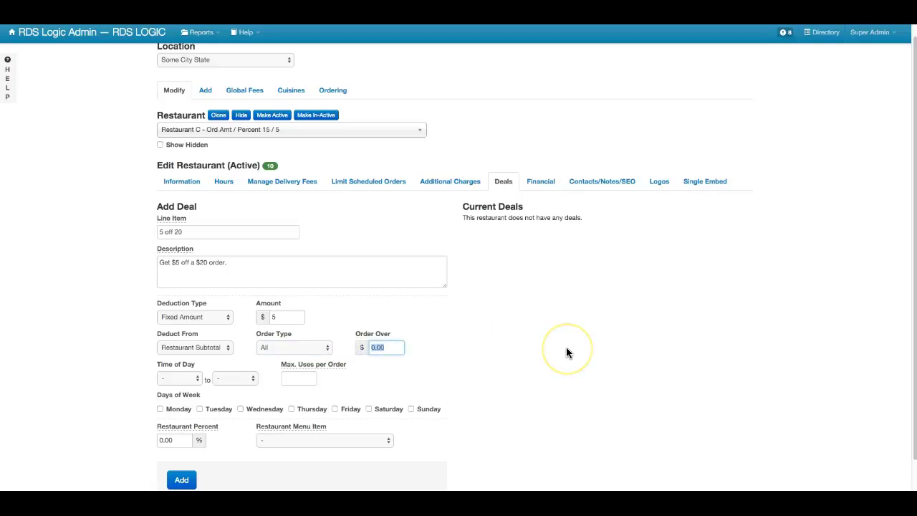
{"action": "type", "text": "20.00"}
- Make the deal valid Monday through Sunday
{"action": "scroll", "coordinate": [432, 312], "scroll_direction": "down", "scroll_amount": 1}
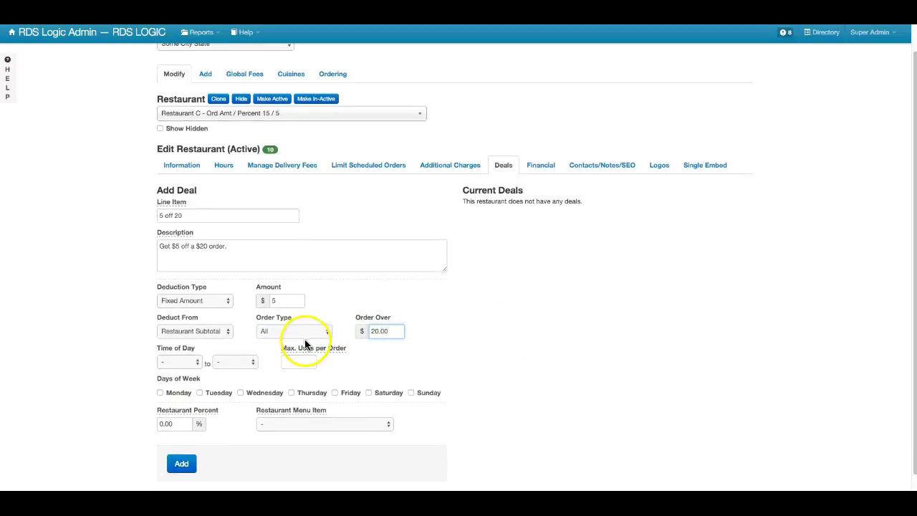
{"action": "left_click", "coordinate": [160, 393]}
{"action": "left_click", "coordinate": [199, 392]}
{"action": "left_click", "coordinate": [240, 393]}
{"action": "left_click", "coordinate": [291, 392]}
{"action": "left_click", "coordinate": [334, 393]}
{"action": "left_click", "coordinate": [368, 393]}
{"action": "left_click", "coordinate": [411, 393]}
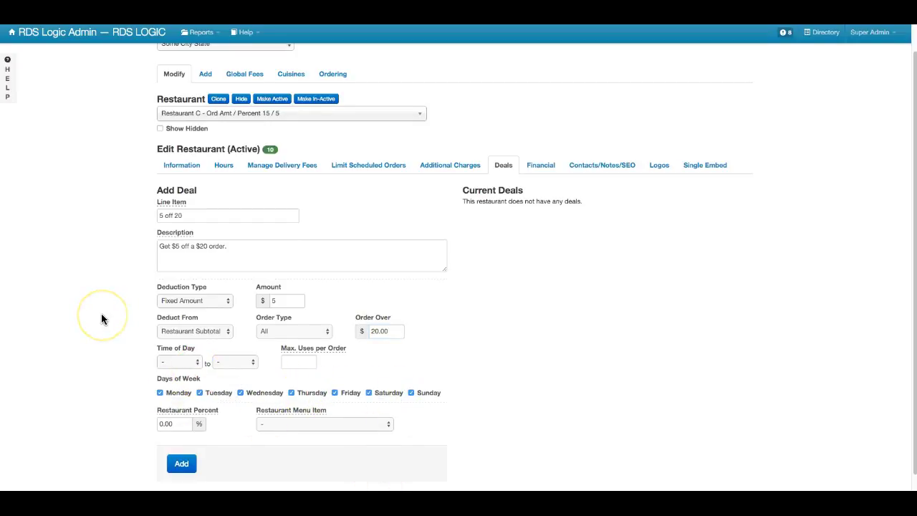
{"action": "scroll", "coordinate": [101, 313], "scroll_direction": "down", "scroll_amount": 1}
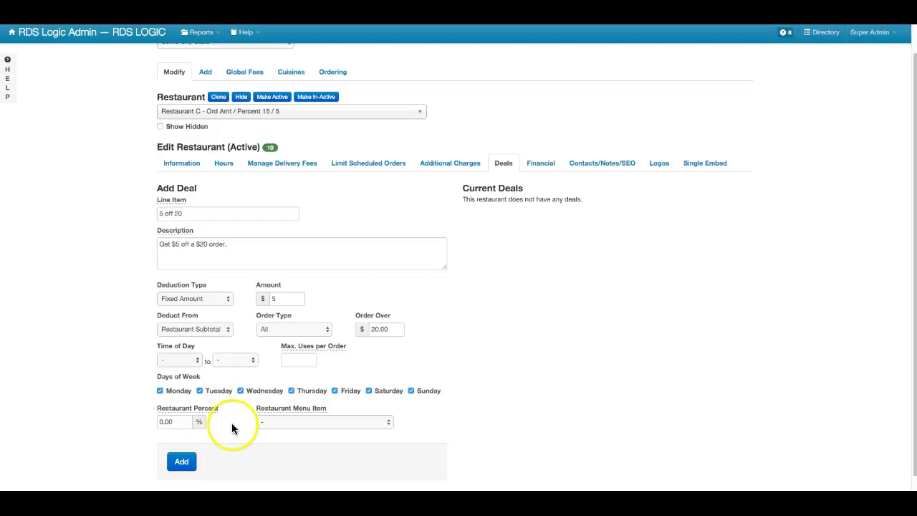
- Save the 5 off 20 deal and reload the Foodber listing to show its Deals badge
{"action": "left_click", "coordinate": [190, 459]}
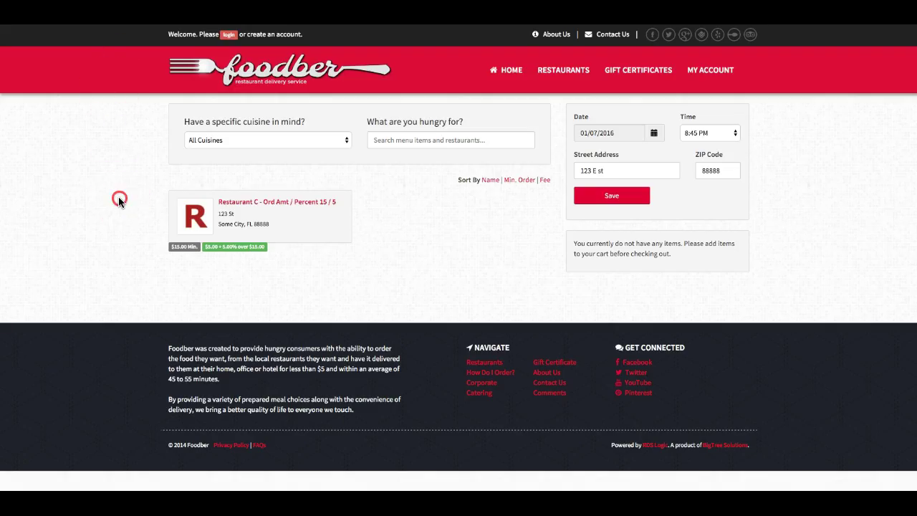
{"action": "right_click", "coordinate": [153, 192]}
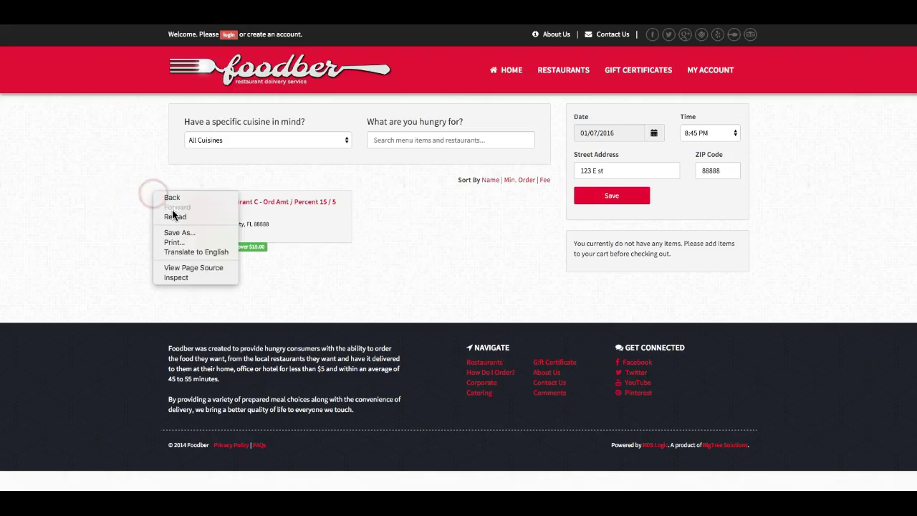
{"action": "left_click", "coordinate": [175, 217]}
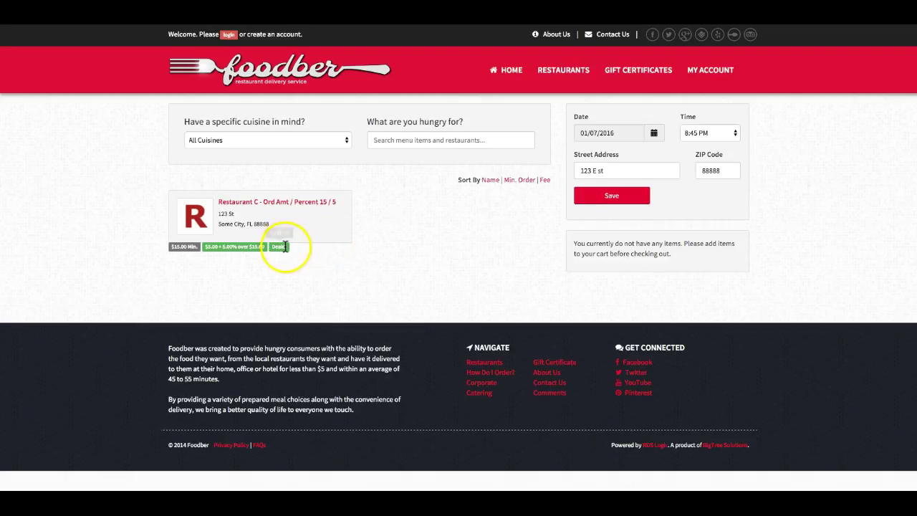
{"action": "mouse_move", "coordinate": [279, 247]}
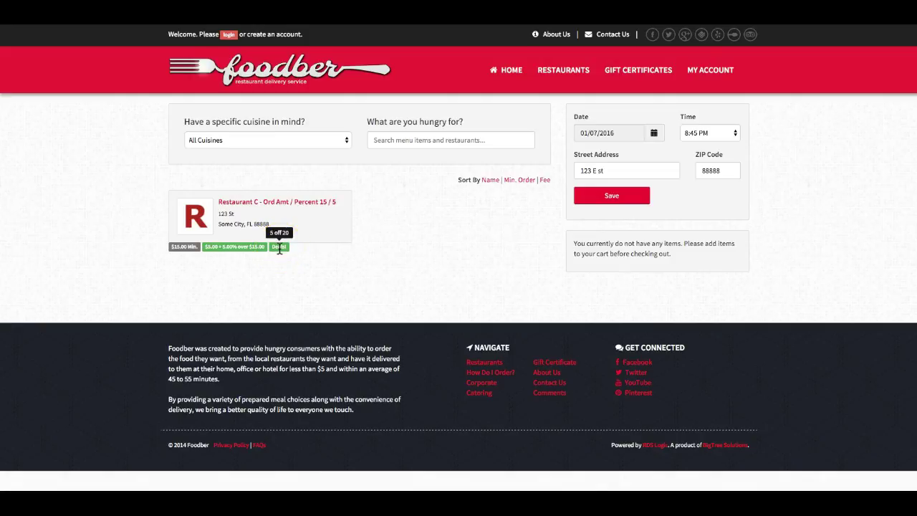
- Add five 2 Pc. (Leg & Thigh) Dinners with Dirty Rice to the Restaurant C cart
{"action": "left_click", "coordinate": [281, 209]}
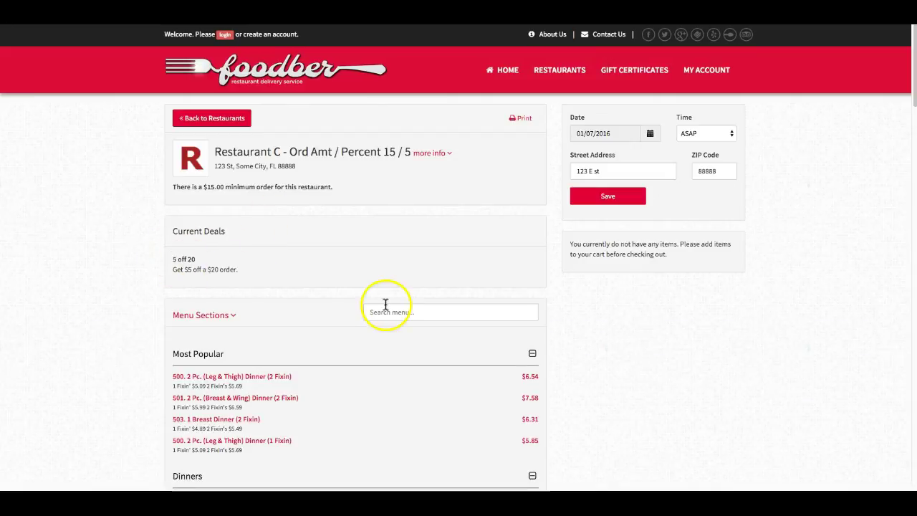
{"action": "scroll", "coordinate": [251, 294], "scroll_direction": "down", "scroll_amount": 1}
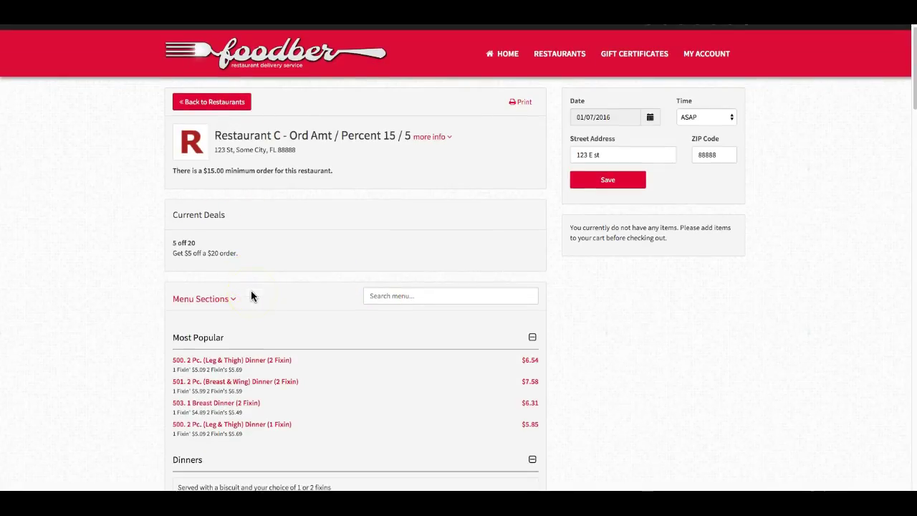
{"action": "scroll", "coordinate": [252, 296], "scroll_direction": "down", "scroll_amount": 1}
{"action": "left_click", "coordinate": [253, 348]}
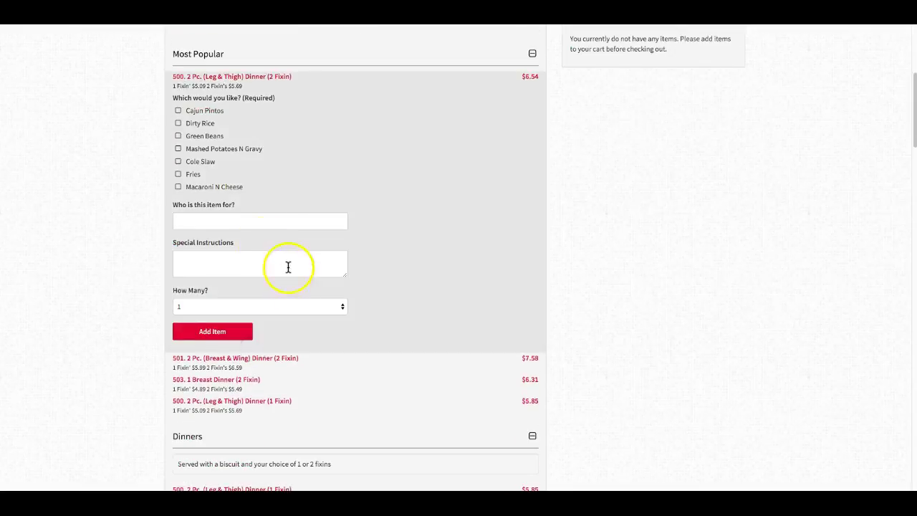
{"action": "left_click", "coordinate": [206, 123]}
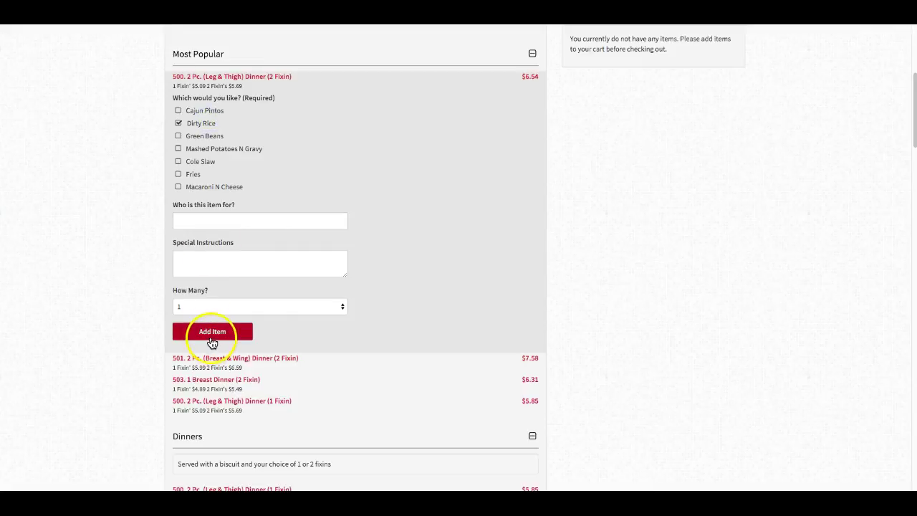
{"action": "left_click", "coordinate": [213, 308]}
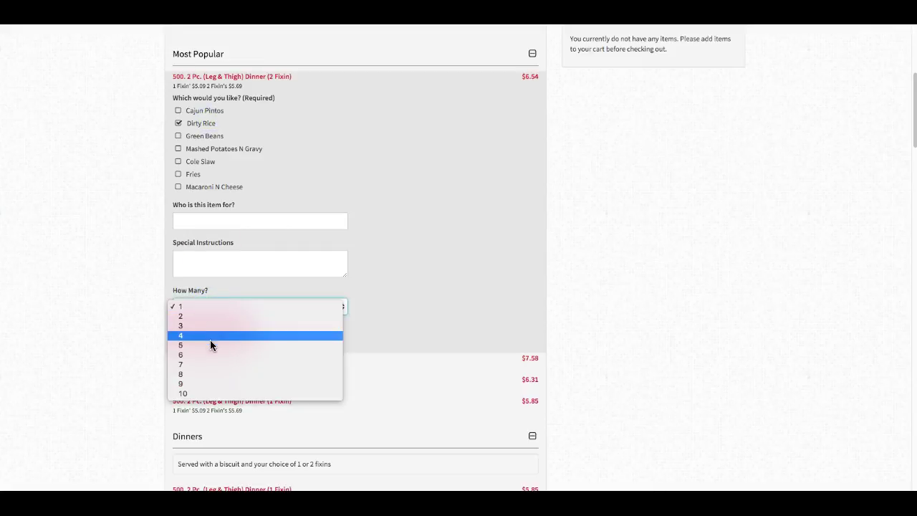
{"action": "left_click", "coordinate": [211, 343]}
{"action": "left_click", "coordinate": [213, 336]}
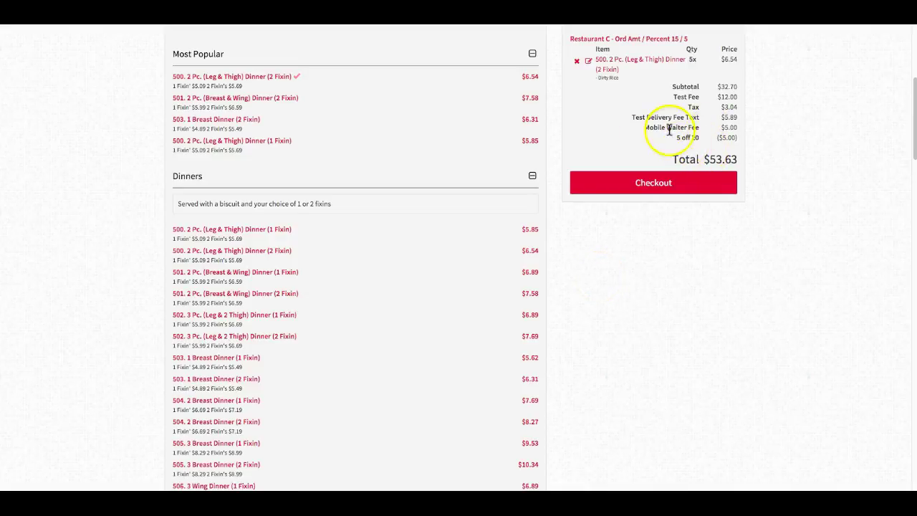
{"action": "scroll", "coordinate": [555, 170], "scroll_direction": "up", "scroll_amount": 1}
{"action": "scroll", "coordinate": [556, 170], "scroll_direction": "up", "scroll_amount": 3}
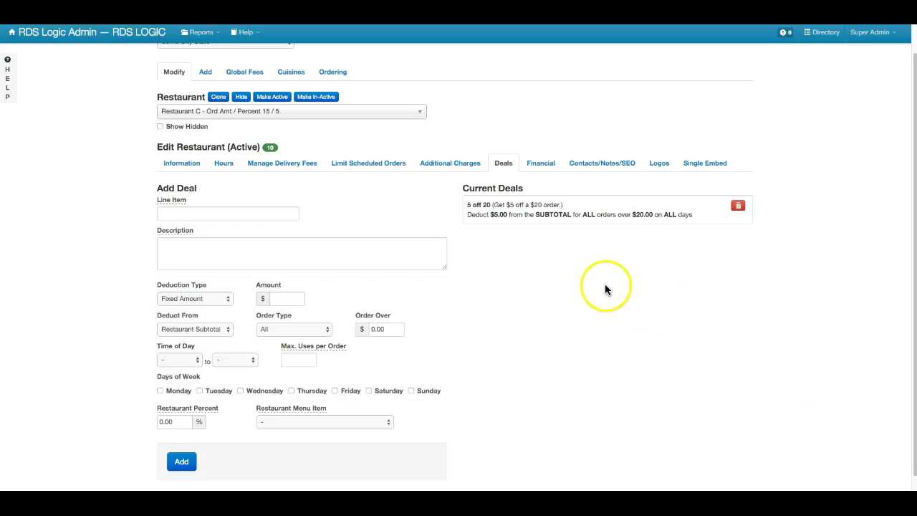
- Start a new deal named '$1 off 1 breast dinner' with amount 1
{"action": "left_click", "coordinate": [263, 215]}
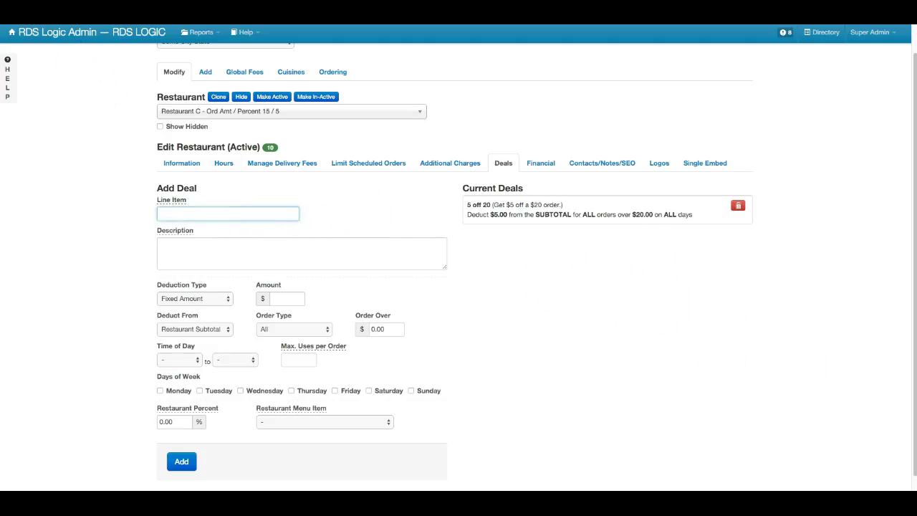
{"action": "scroll", "coordinate": [129, 246], "scroll_direction": "down", "scroll_amount": 2}
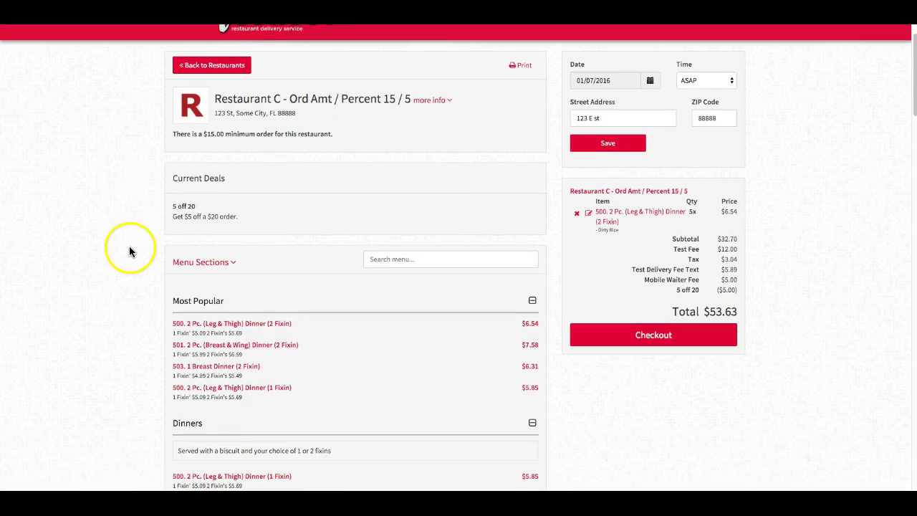
{"action": "scroll", "coordinate": [129, 252], "scroll_direction": "down", "scroll_amount": 2}
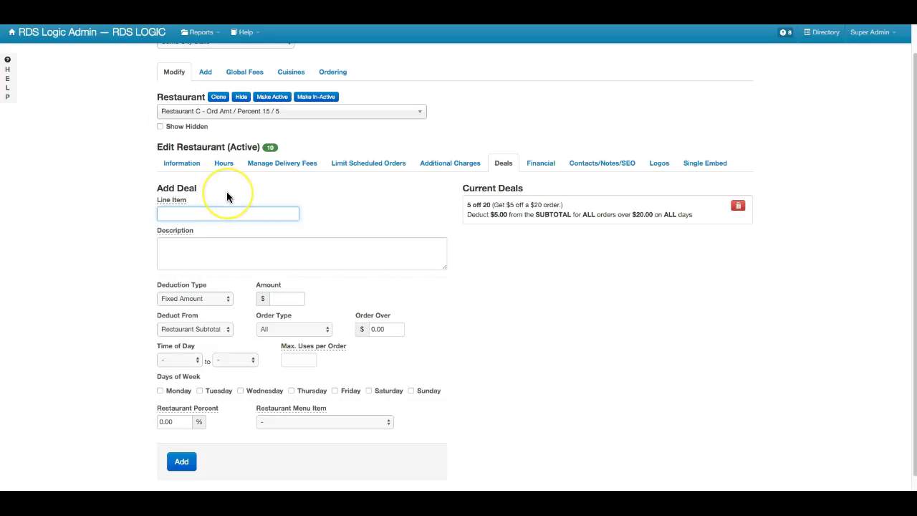
{"action": "type", "text": "$1 off 1 breast d"}
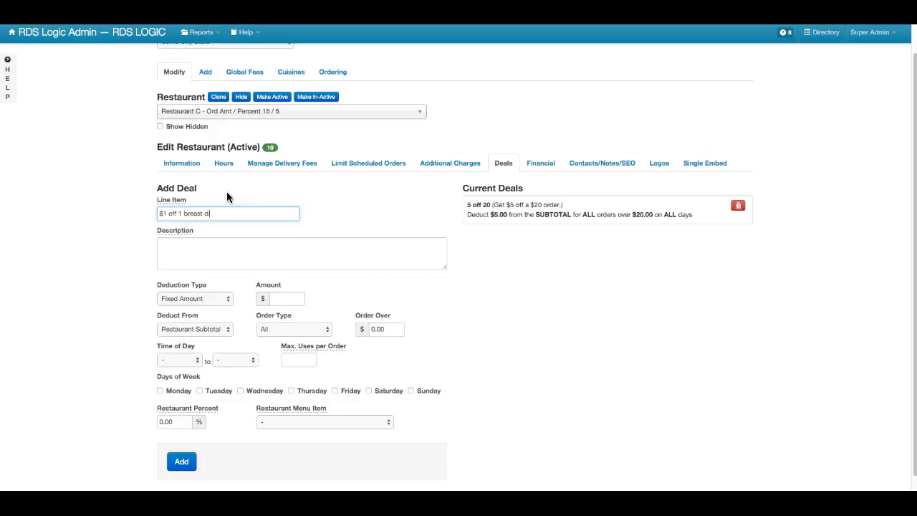
{"action": "type", "text": "inner"}
{"action": "key", "text": "Tab"}
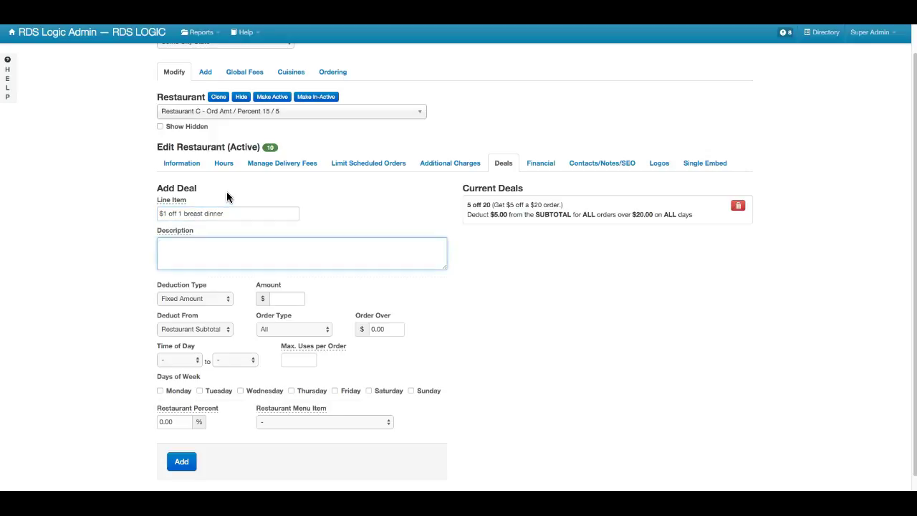
{"action": "type", "text": "$1 off"}
{"action": "type", "text": " 1 breast dinner"}
{"action": "left_click", "coordinate": [281, 298]}
{"action": "type", "text": "1"}
{"action": "left_click", "coordinate": [327, 289]}
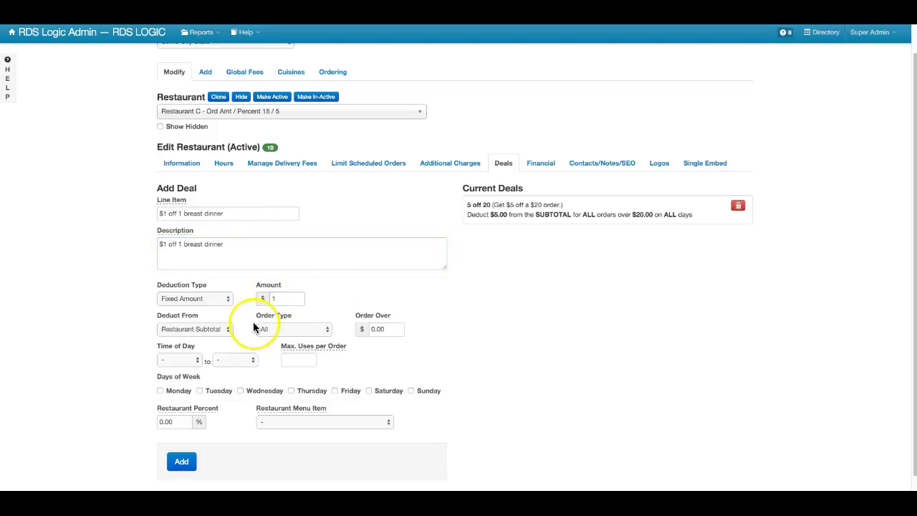
- Make it valid every day, limit it to 503. 1 Breast Dinner (1 Fixin), and add it
{"action": "left_click", "coordinate": [160, 390]}
{"action": "left_click", "coordinate": [199, 391]}
{"action": "left_click", "coordinate": [240, 391]}
{"action": "left_click", "coordinate": [291, 390]}
{"action": "left_click", "coordinate": [335, 391]}
{"action": "left_click", "coordinate": [368, 391]}
{"action": "left_click", "coordinate": [410, 390]}
{"action": "scroll", "coordinate": [522, 414], "scroll_direction": "down", "scroll_amount": 1}
{"action": "left_click", "coordinate": [373, 392]}
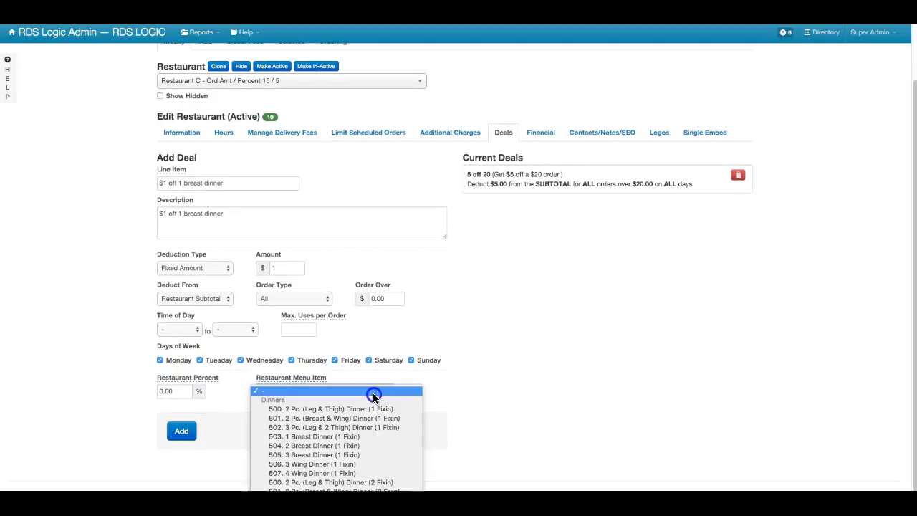
{"action": "left_click", "coordinate": [359, 435]}
{"action": "left_click", "coordinate": [187, 432]}
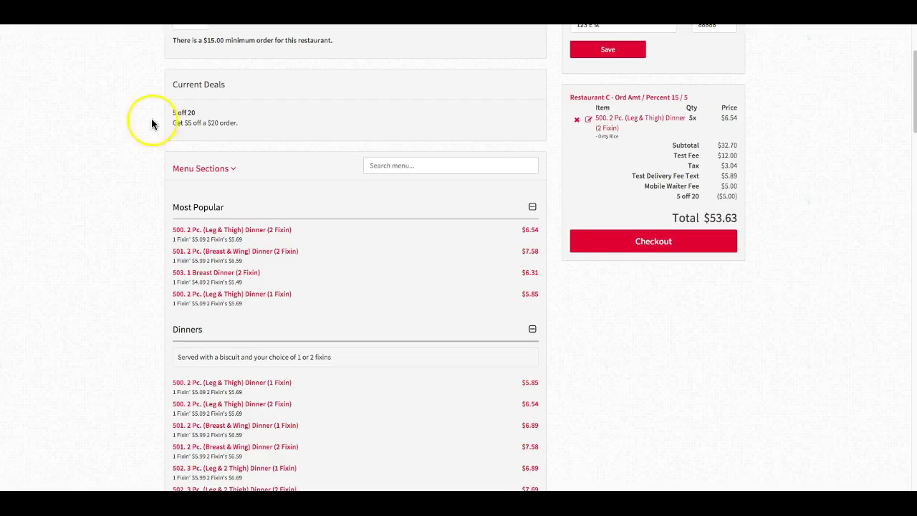
- Reload the Foodber restaurant page to pick up the new deal
{"action": "scroll", "coordinate": [129, 136], "scroll_direction": "up", "scroll_amount": 2}
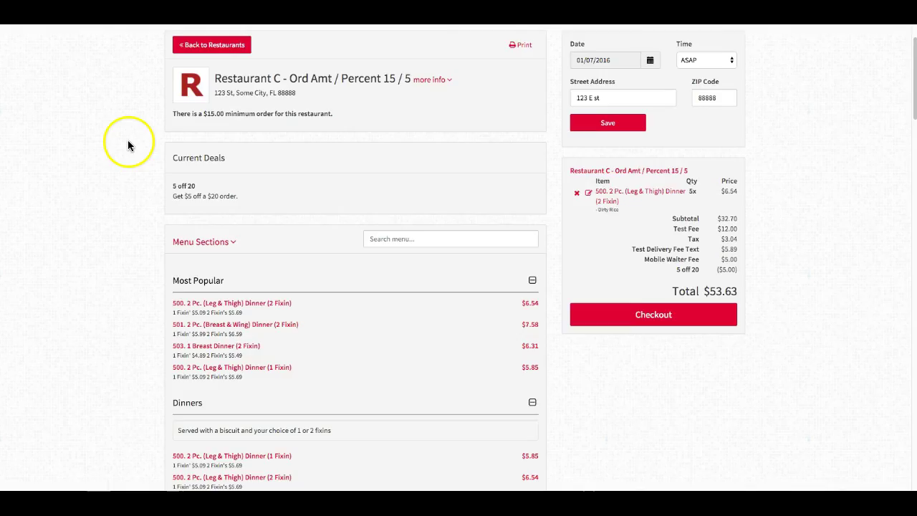
{"action": "scroll", "coordinate": [122, 141], "scroll_direction": "up", "scroll_amount": 2}
{"action": "right_click", "coordinate": [118, 142]}
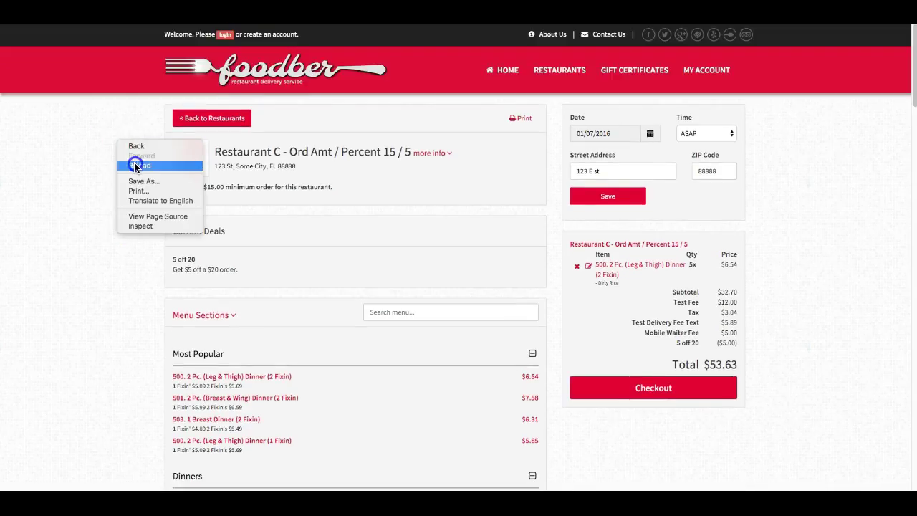
{"action": "left_click", "coordinate": [134, 165]}
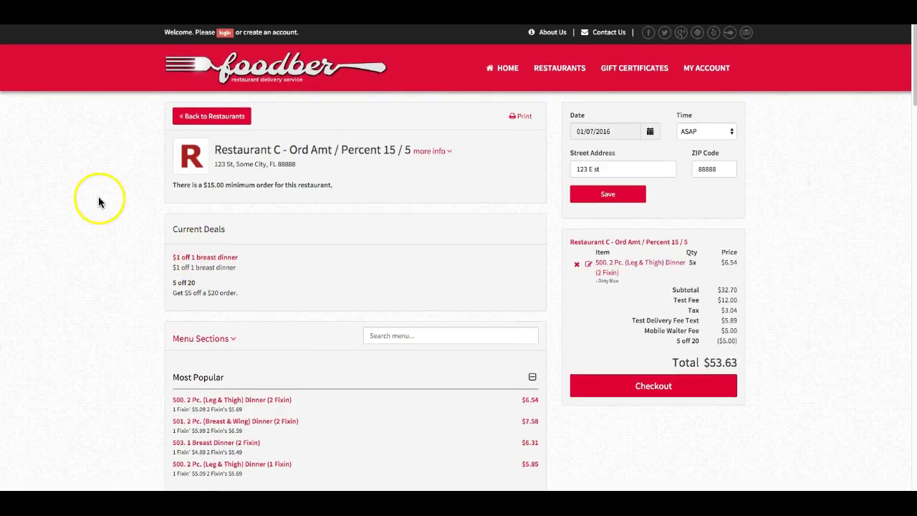
- Add a 503. 1 Breast Dinner (1 Fixin) with Green Beans to the cart
{"action": "left_click", "coordinate": [219, 264]}
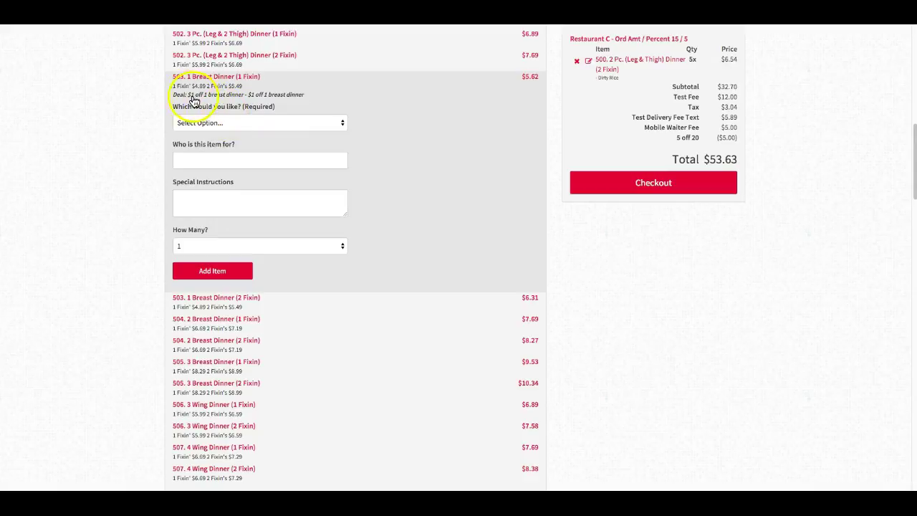
{"action": "left_click", "coordinate": [341, 126]}
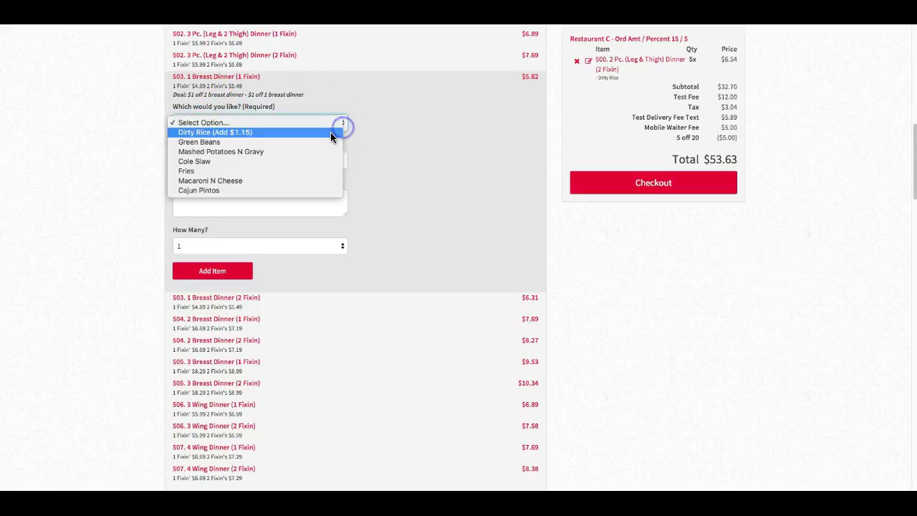
{"action": "left_click", "coordinate": [229, 142]}
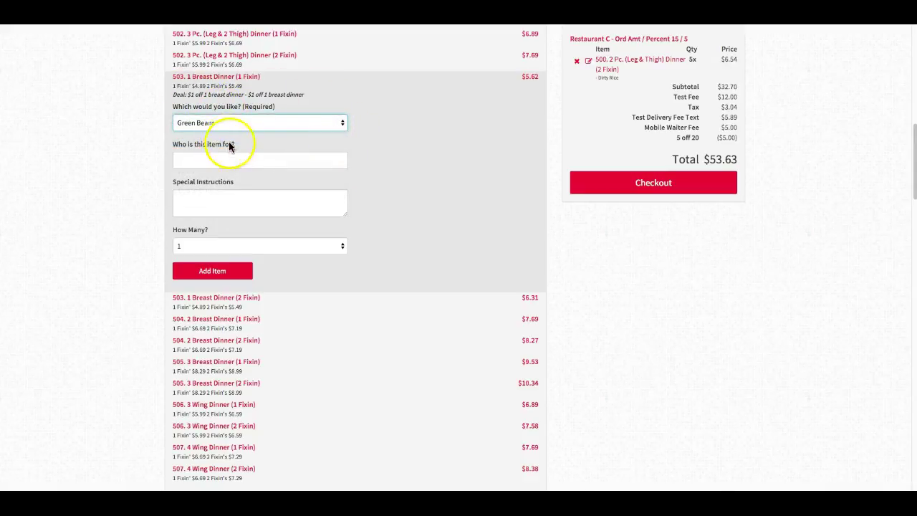
{"action": "left_click", "coordinate": [228, 270]}
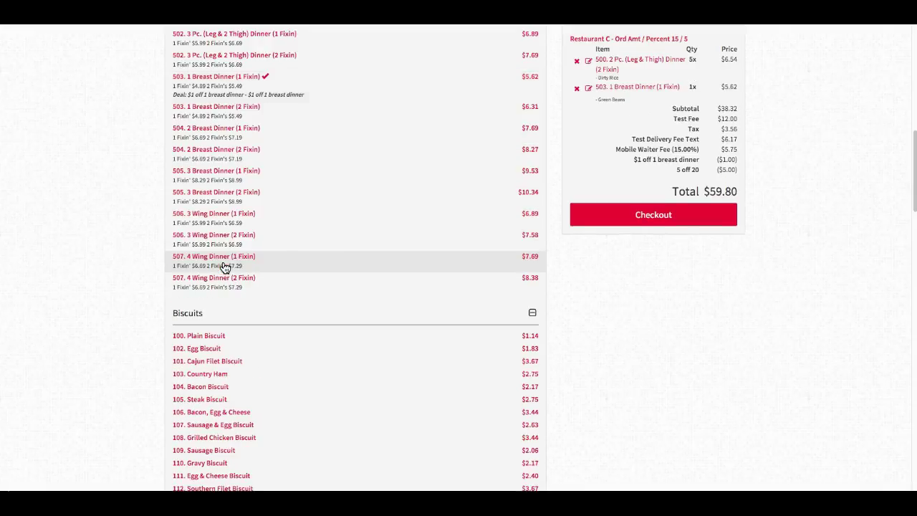